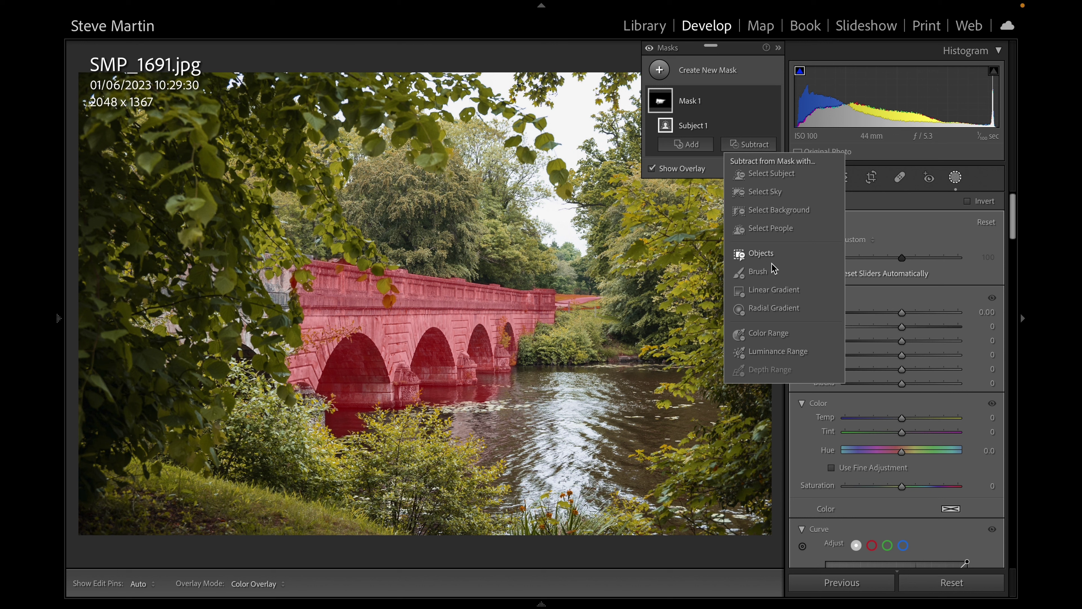
Add a subtracting brush to Mask 1 and try out brush sizes between 1 and 9
left_click(758, 272)
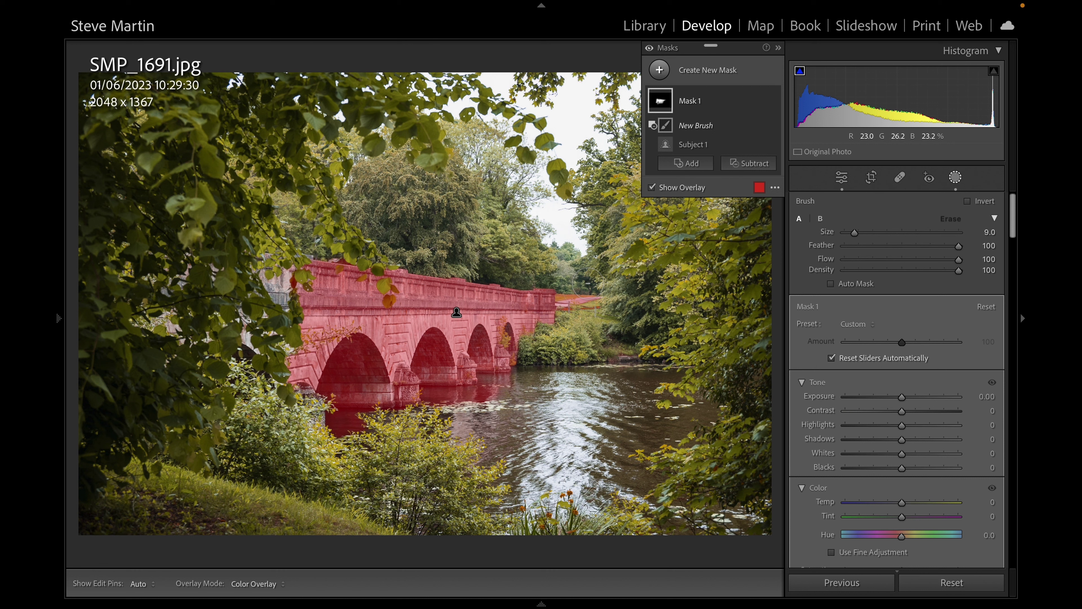
key("bracketleft")
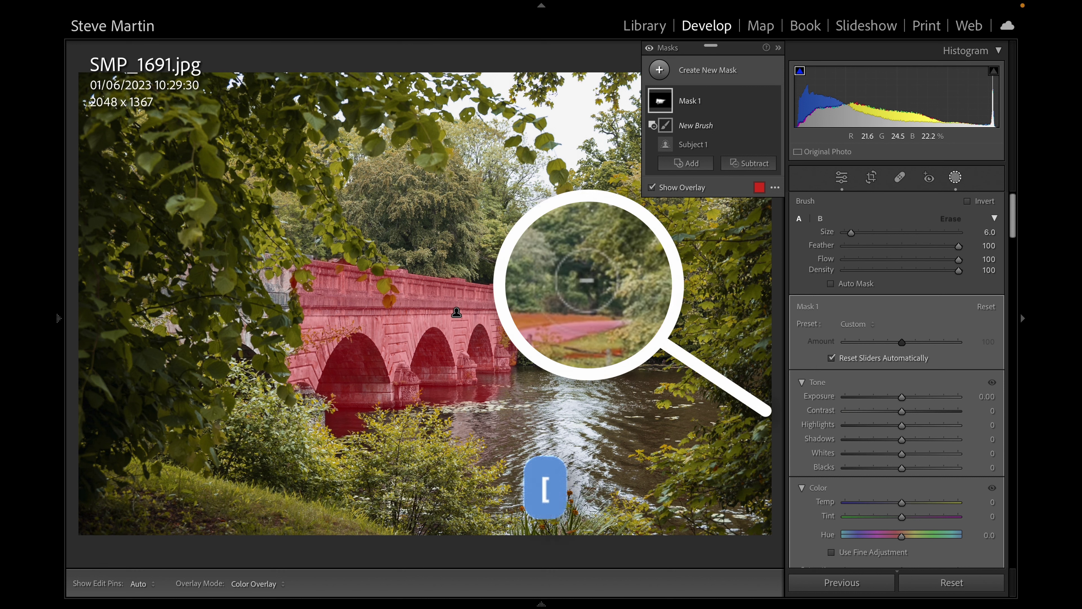
key("bracketleft")
key("bracketleft")
key("bracketleft")
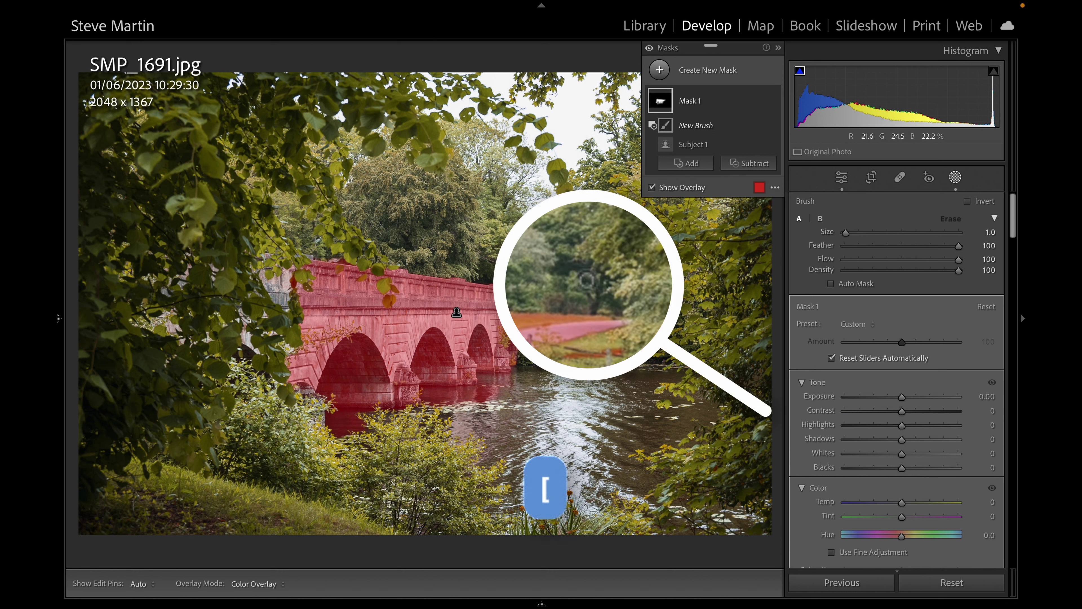
key("bracketright")
key("bracketright")
key("bracketright")
key("bracketright")
key("bracketright")
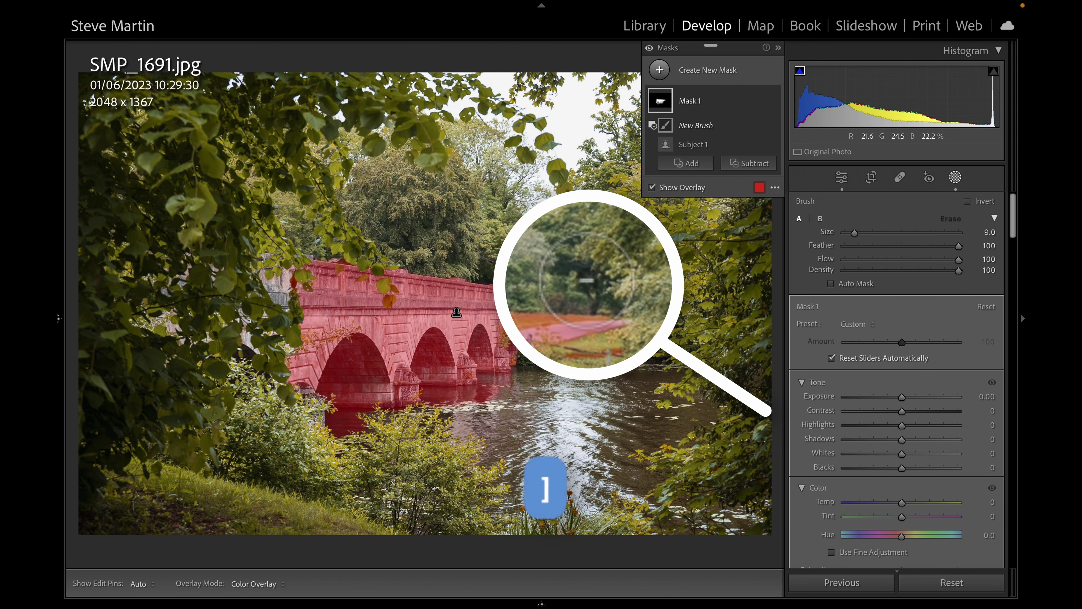
Paint the road and bank beyond the bridge's far end out of Mask 1 with a size 8 brush
key("bracketleft")
key("bracketleft")
key("bracketleft")
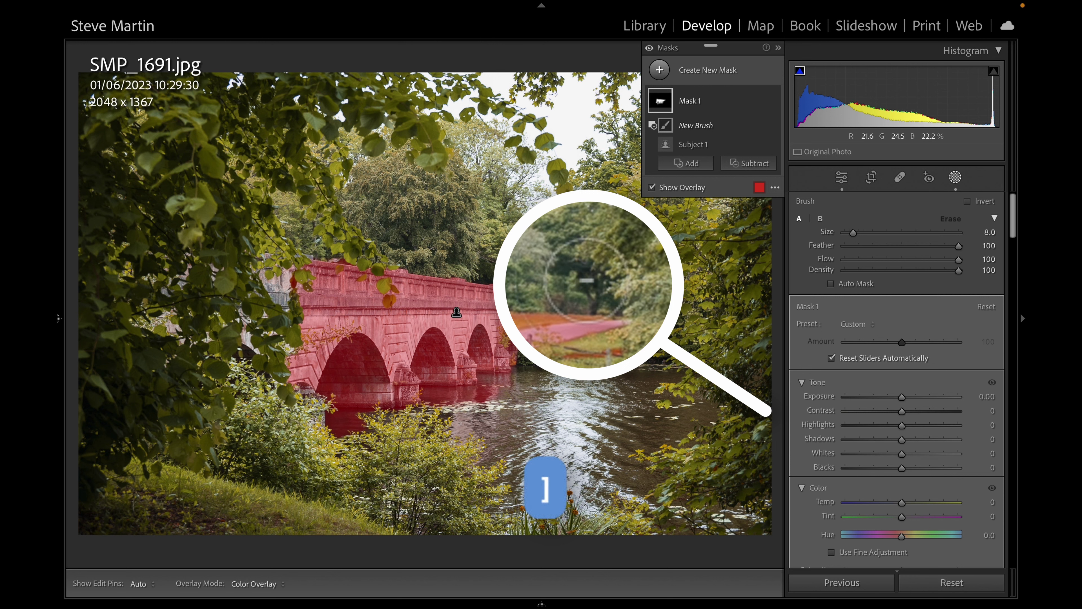
key("h")
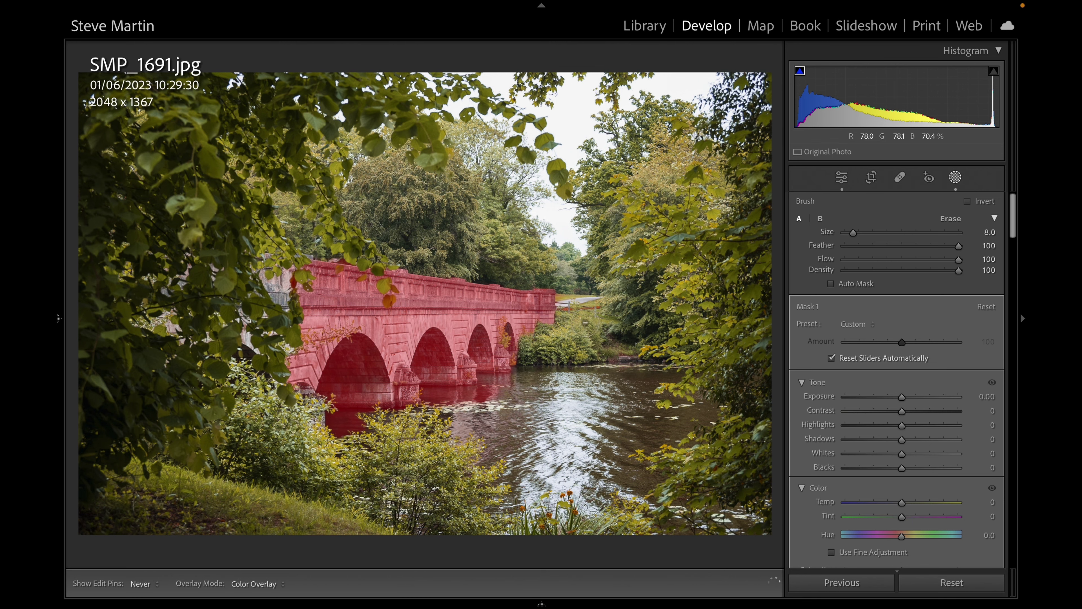
key("h")
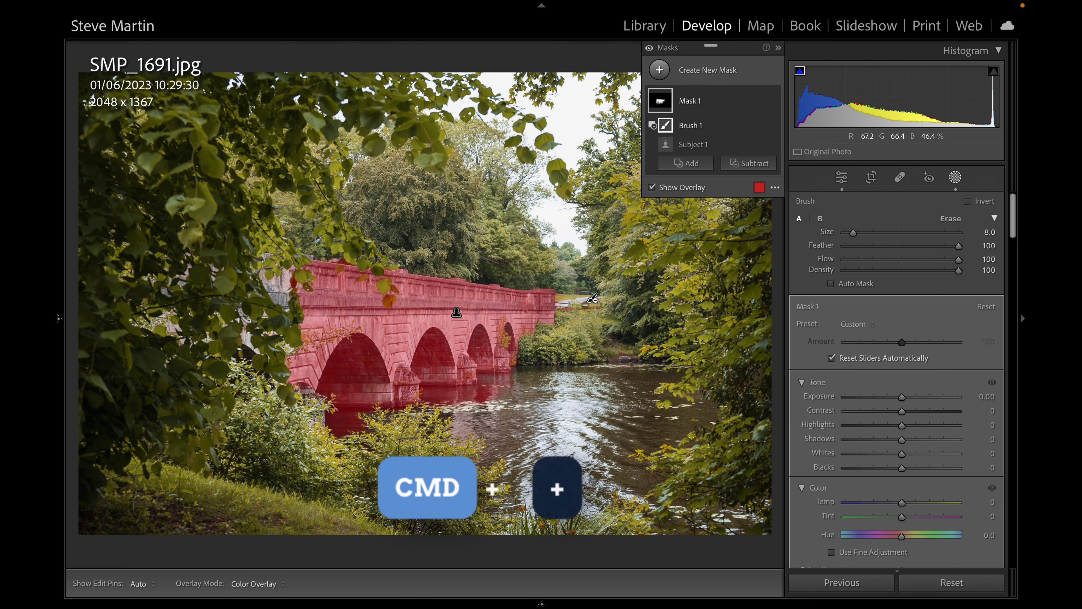
Magnify the photo around the bridge's far end and reopen Mask 1 for editing
key("super+plus")
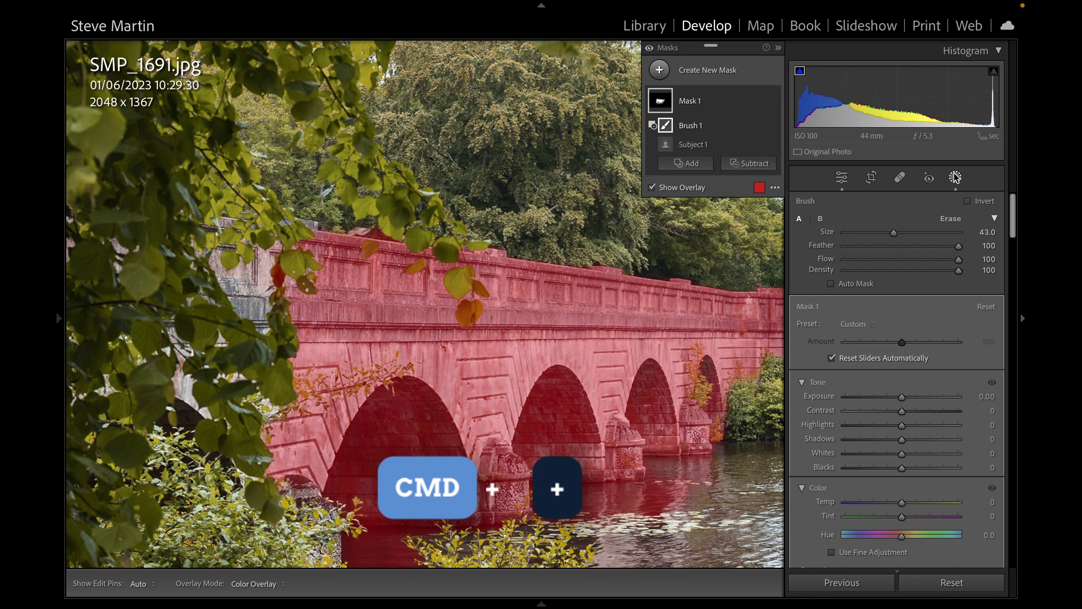
left_click(955, 177)
left_click(712, 240)
left_click(440, 370)
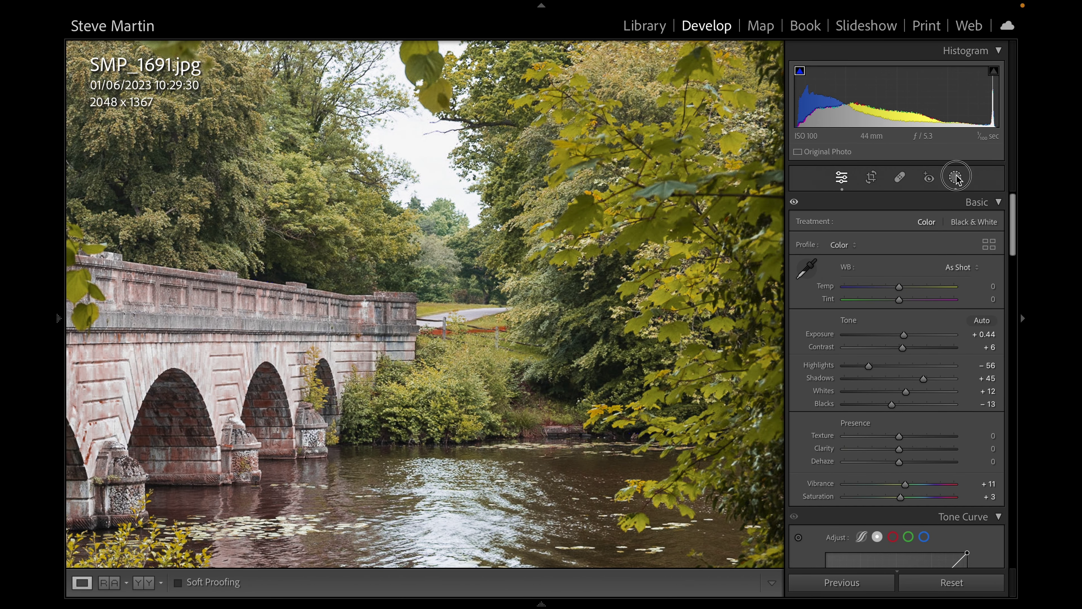
left_click(956, 177)
left_click(695, 100)
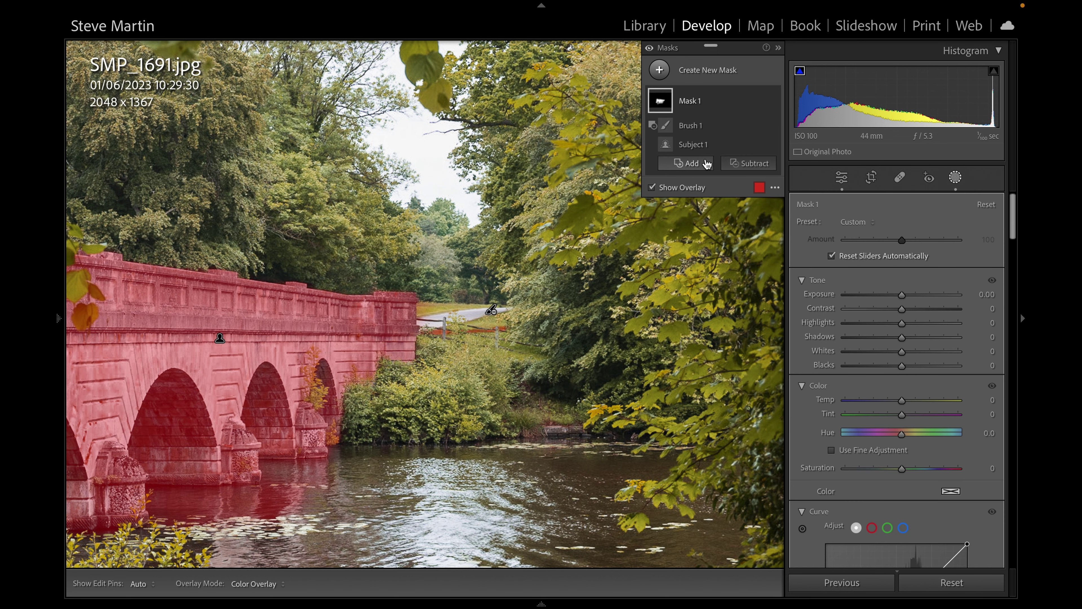
left_click(744, 166)
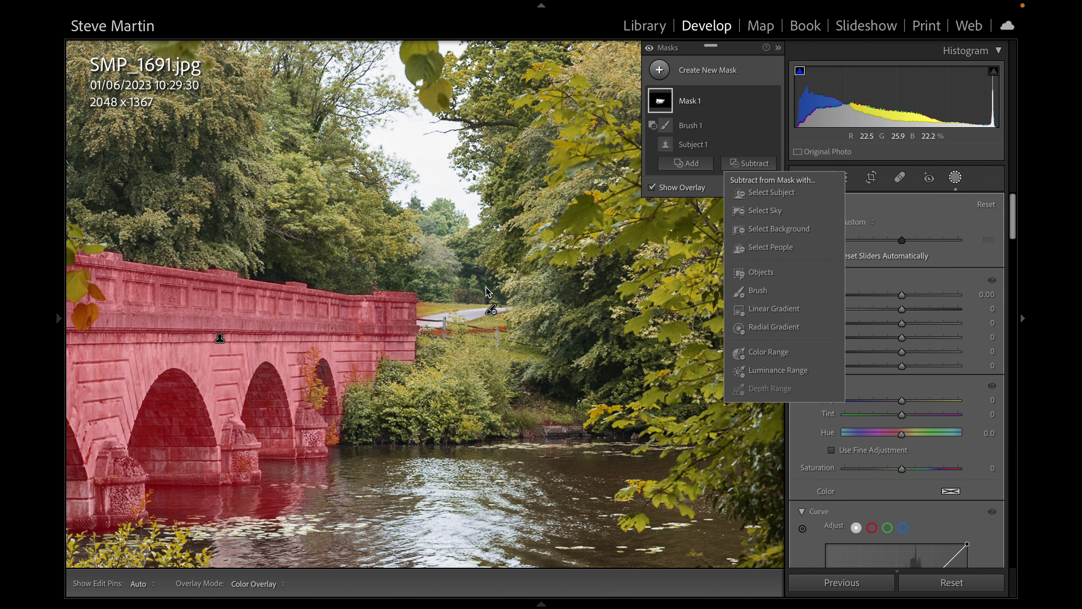
left_click(780, 290)
key("bracketleft")
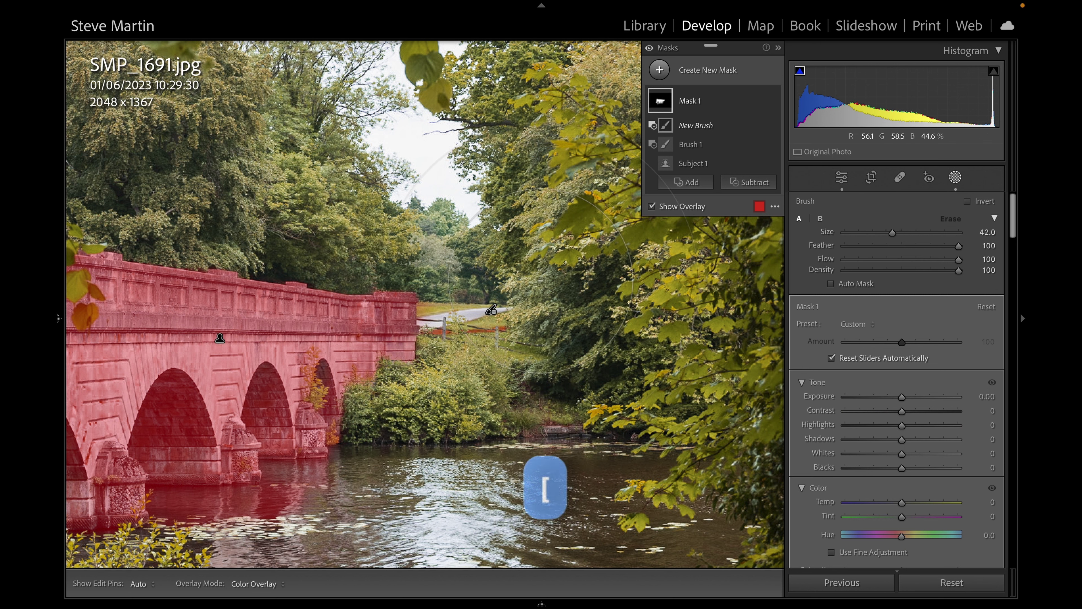
key("bracketleft")
key("bracketleft")
key("bracketleft")
key("bracketleft")
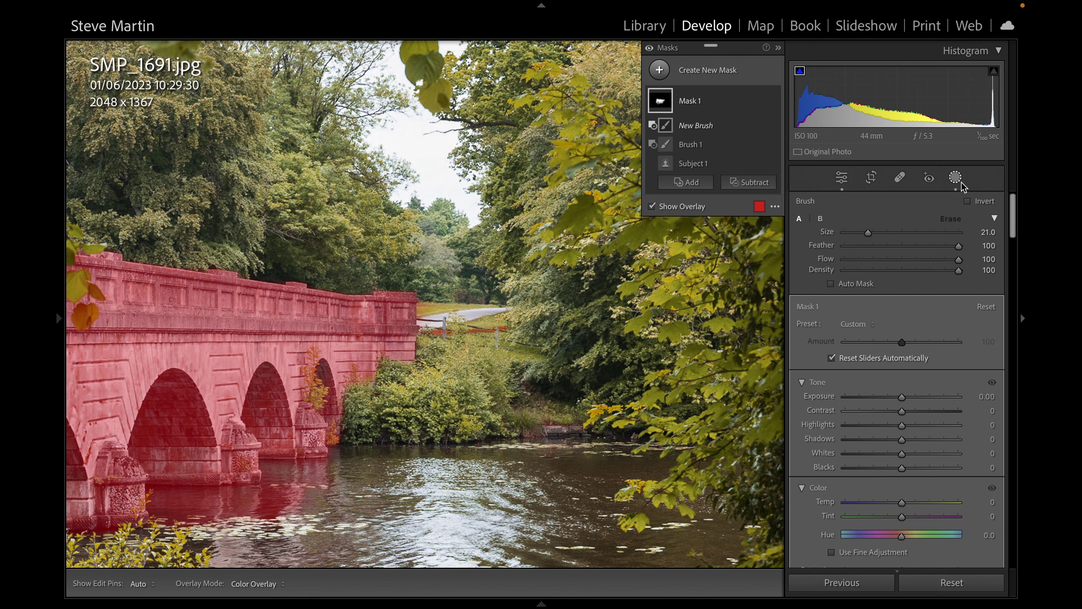
left_click(954, 177)
Subtract the open water beside the bridge piers from Mask 1 using a new brush of size 16
left_click(336, 385)
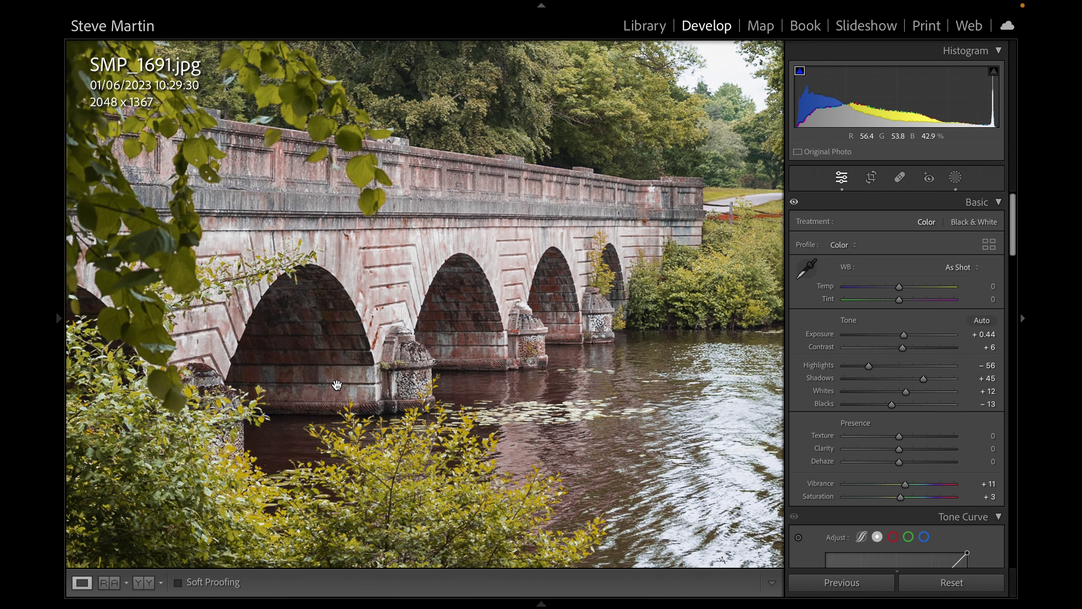
left_click(336, 385)
left_click(955, 177)
left_click(688, 101)
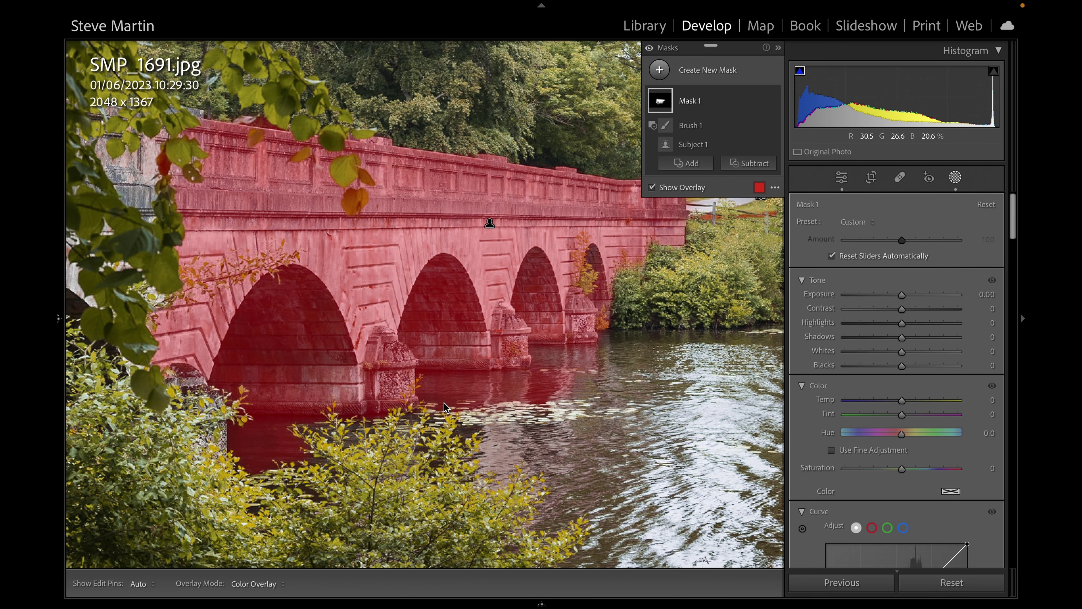
left_click(755, 164)
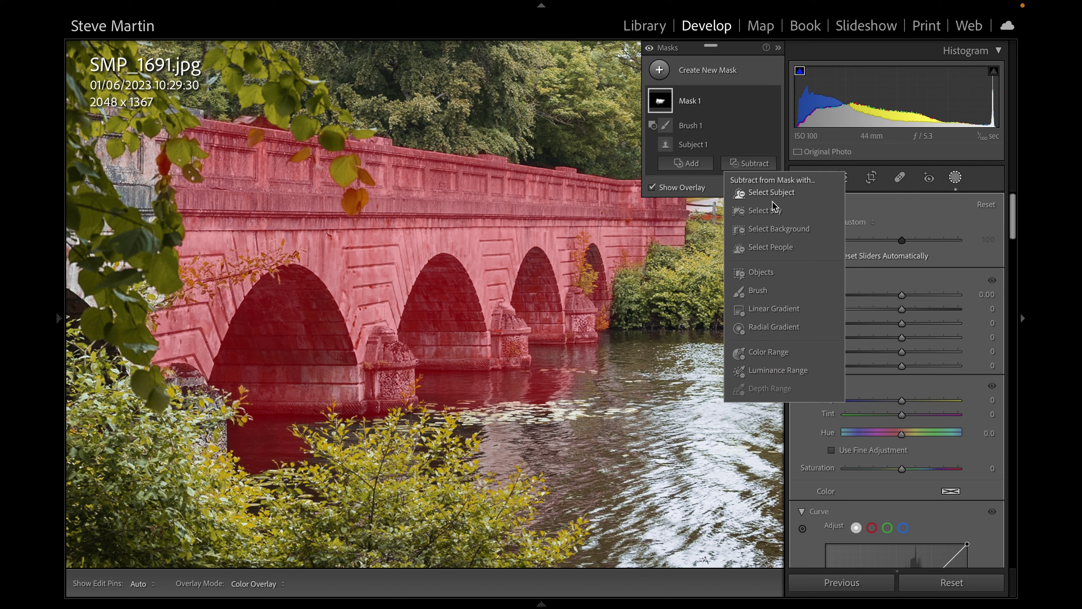
left_click(767, 292)
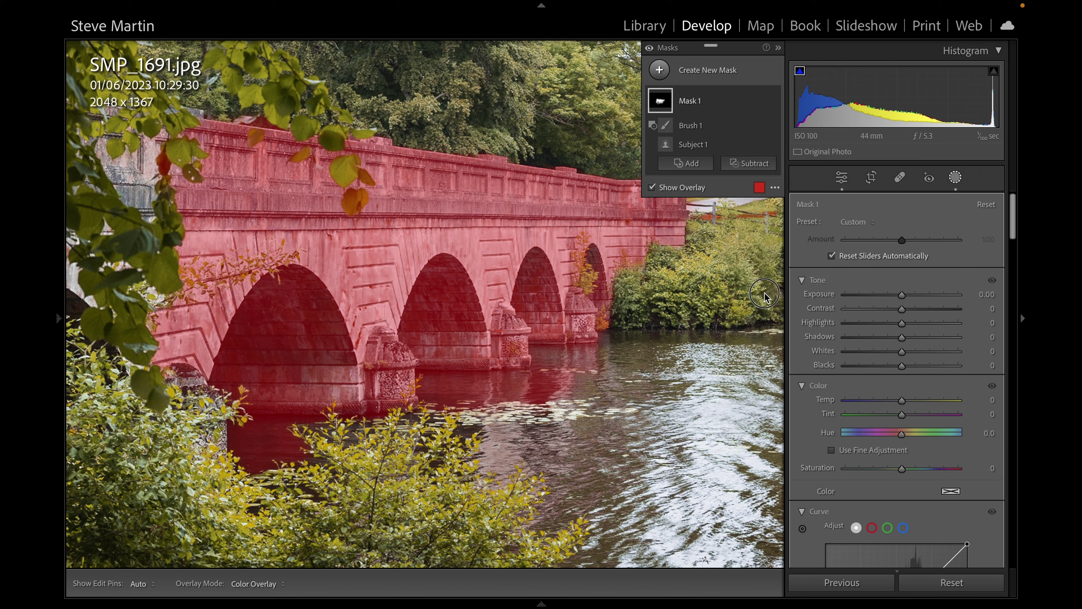
key("bracketleft")
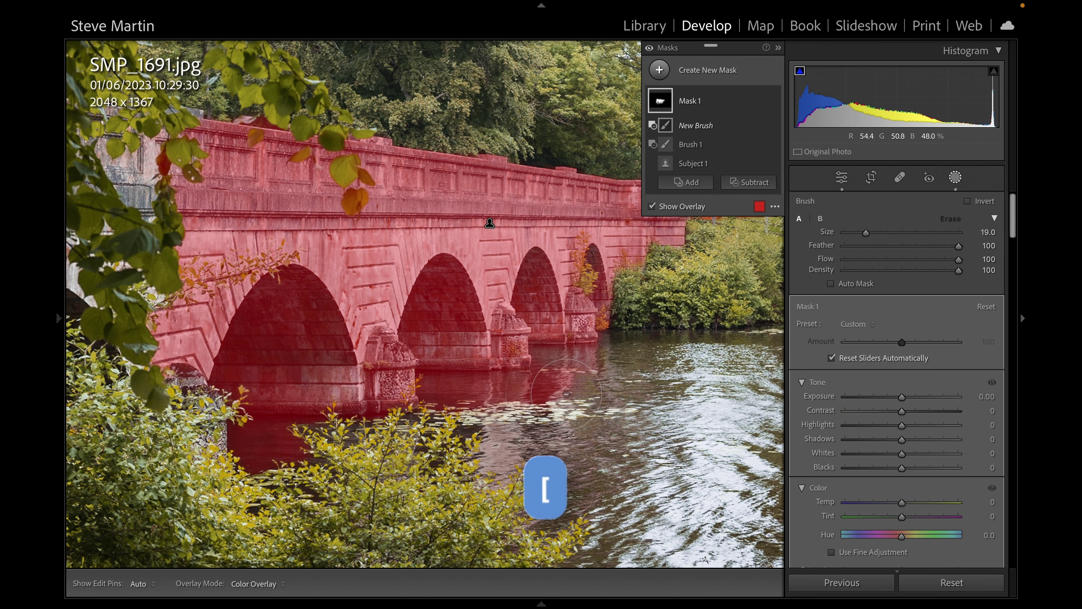
key("h")
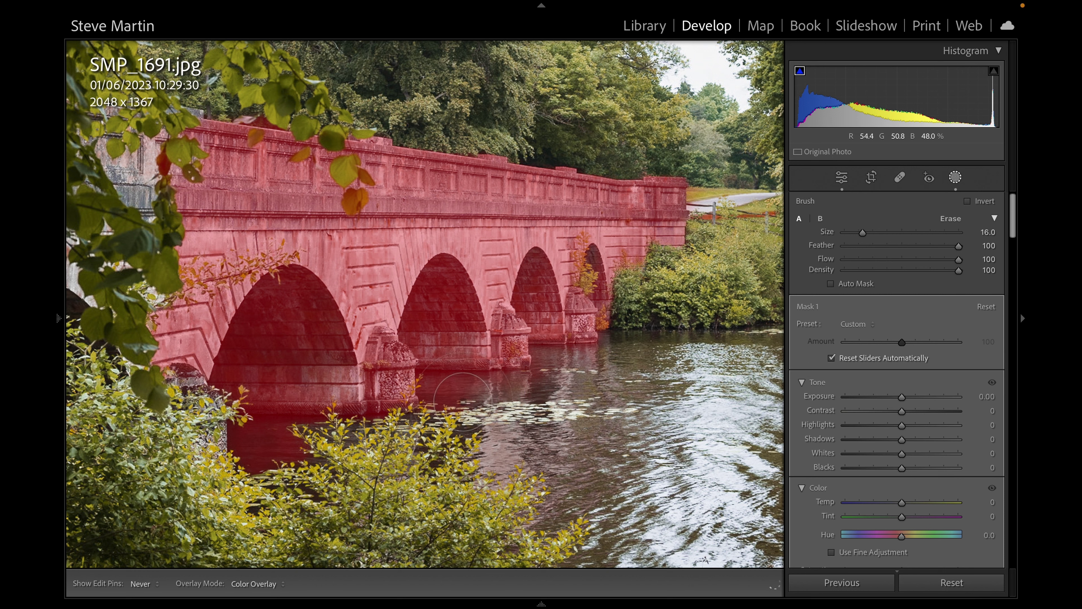
key("h")
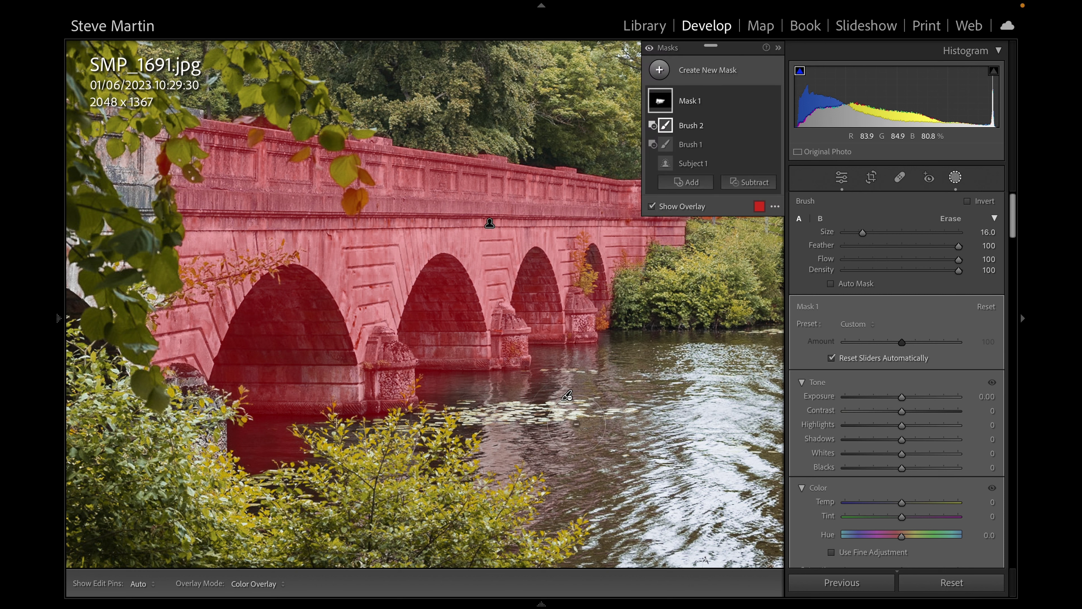
Compare the brush's softness at feather values of 100 and 0, and settle on a feather of 50
mouse_move(570, 394)
left_click_drag(958, 249, 878, 250)
left_click_drag(876, 247, 965, 248)
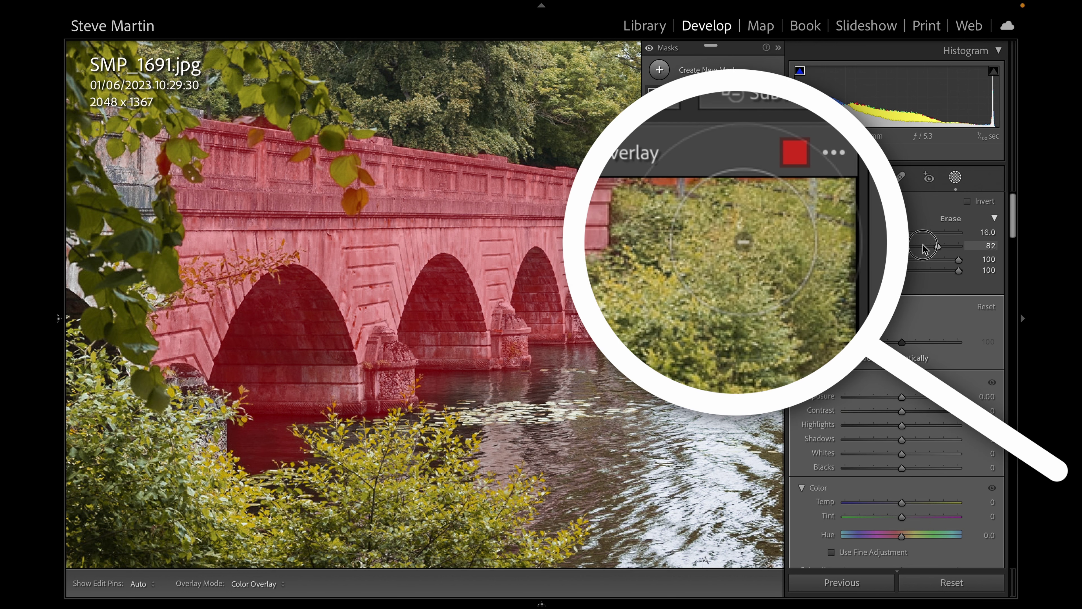
type("18")
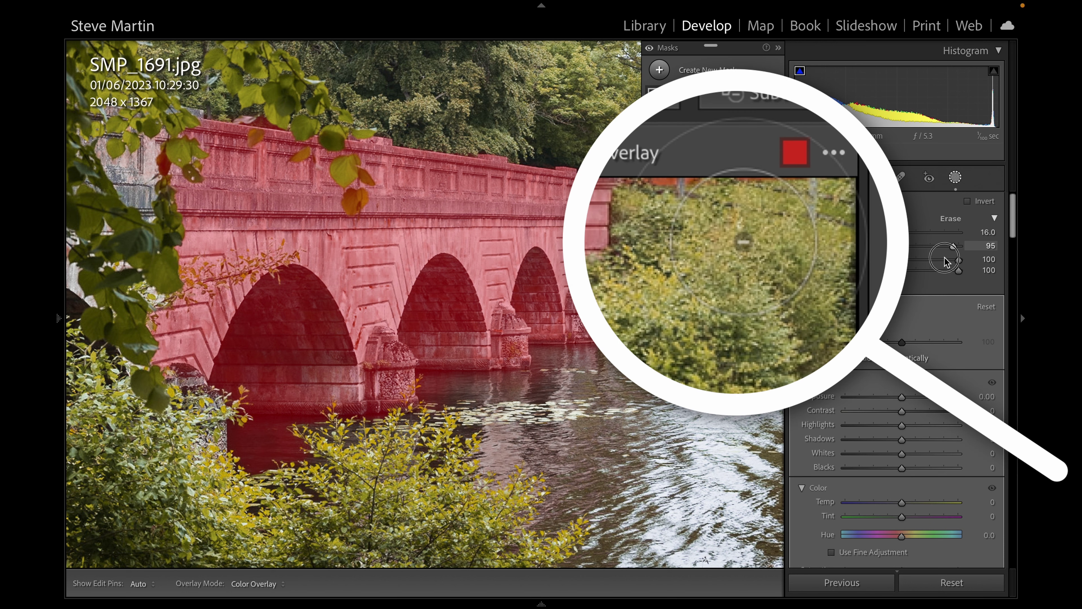
type("100")
type("0")
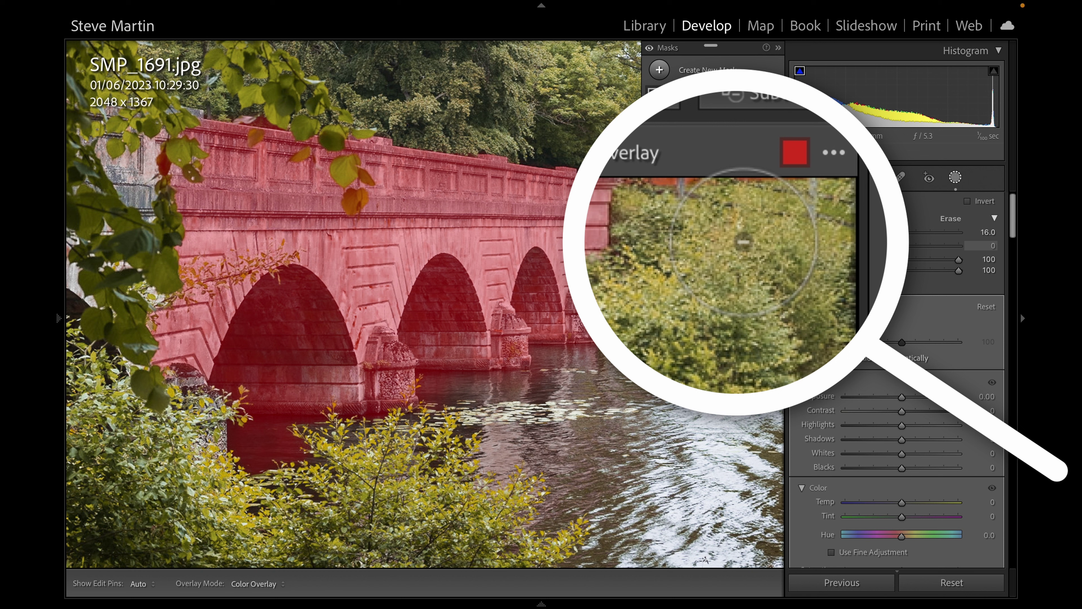
mouse_move(842, 246)
left_mouse_down()
mouse_move(1018, 249)
mouse_move(901, 252)
left_mouse_up()
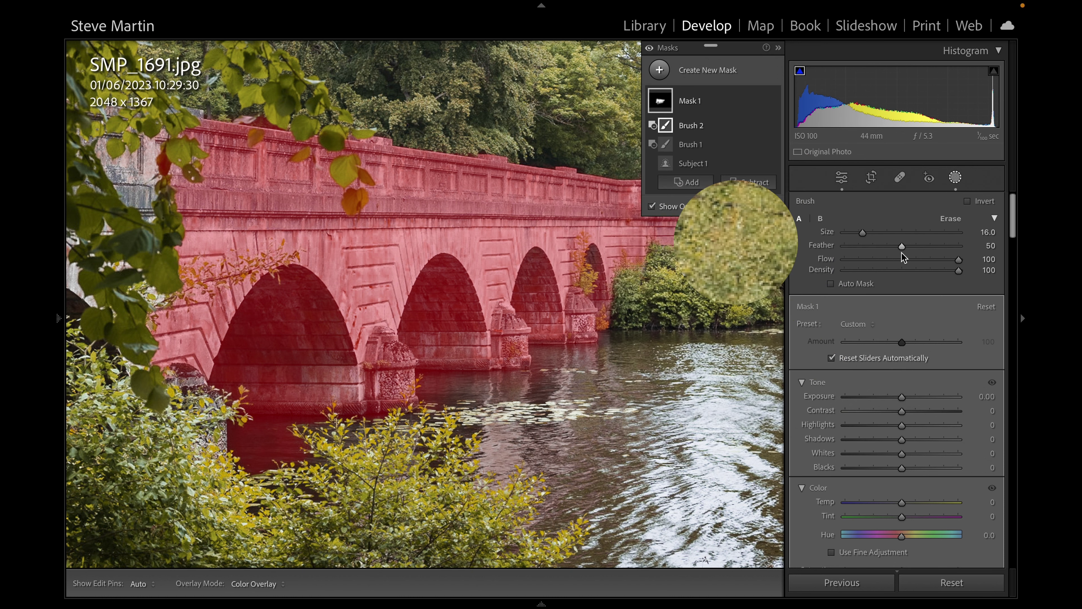
Paint the remaining water below the nearest arch out of Mask 1 with the subtracting brush
mouse_move(290, 458)
left_mouse_down()
mouse_move(260, 439)
mouse_move(294, 448)
left_mouse_up()
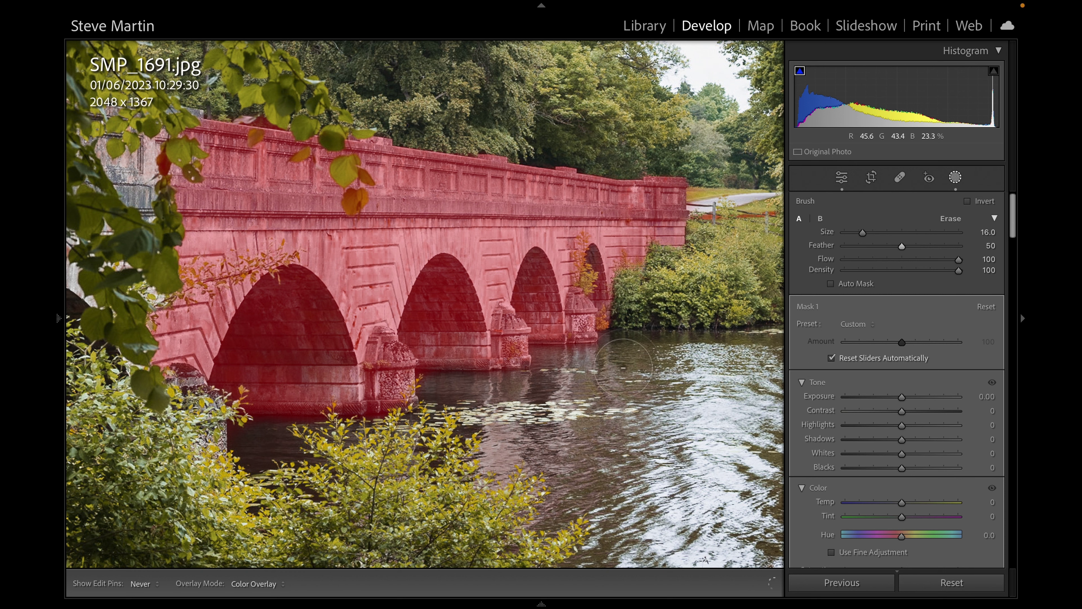
key("h")
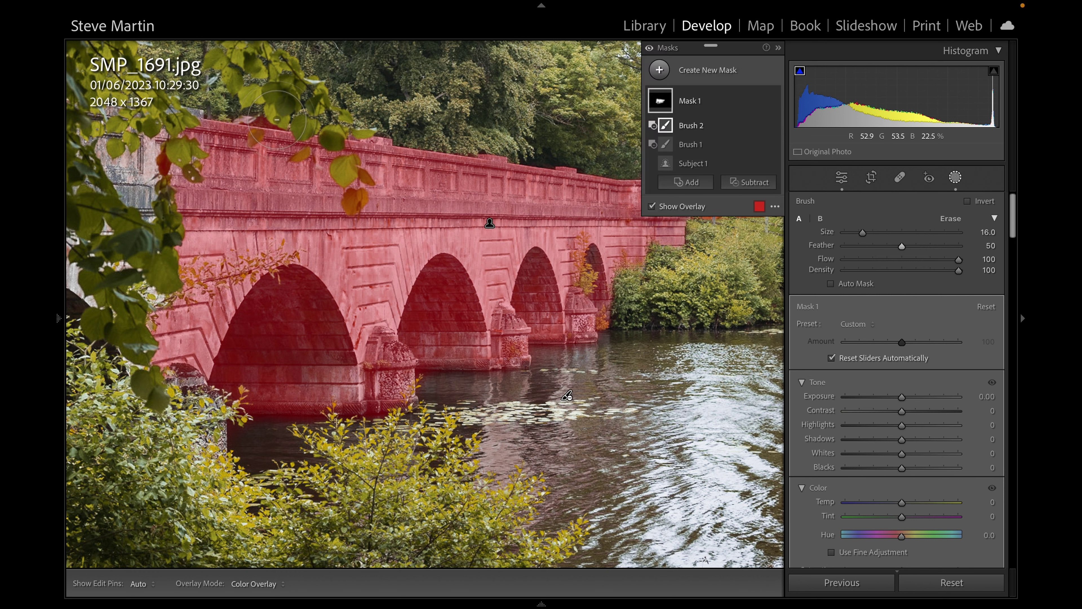
key("h")
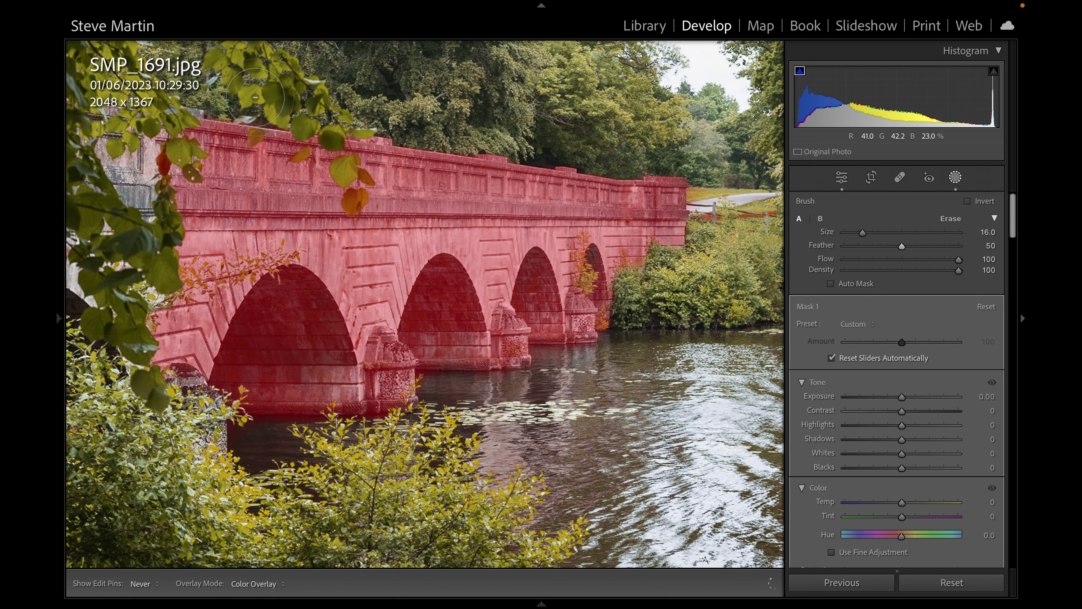
key("h")
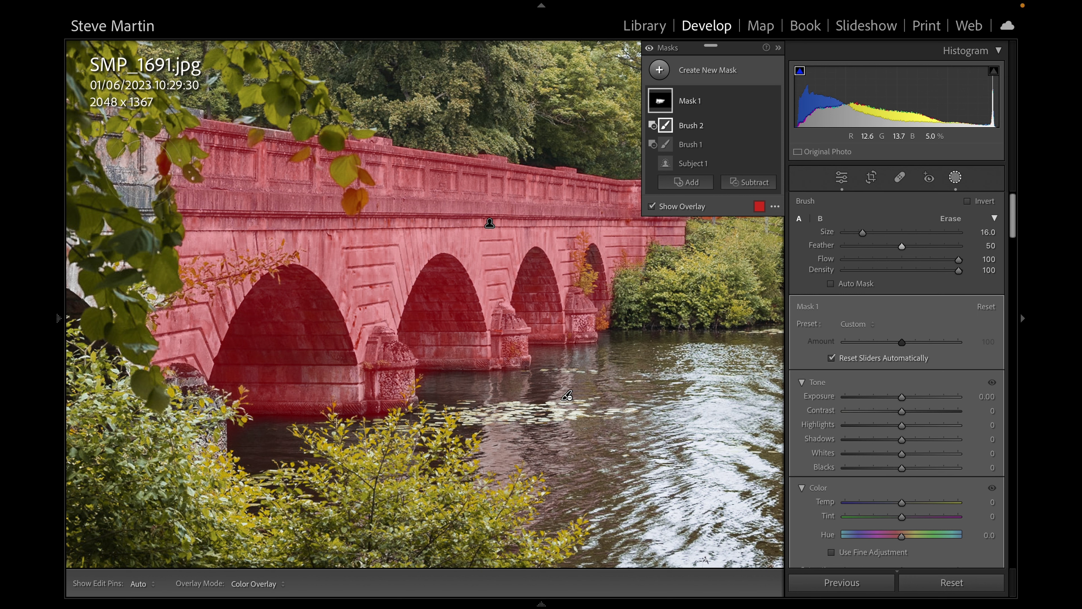
key("h")
key("h")
key("h")
key("h")
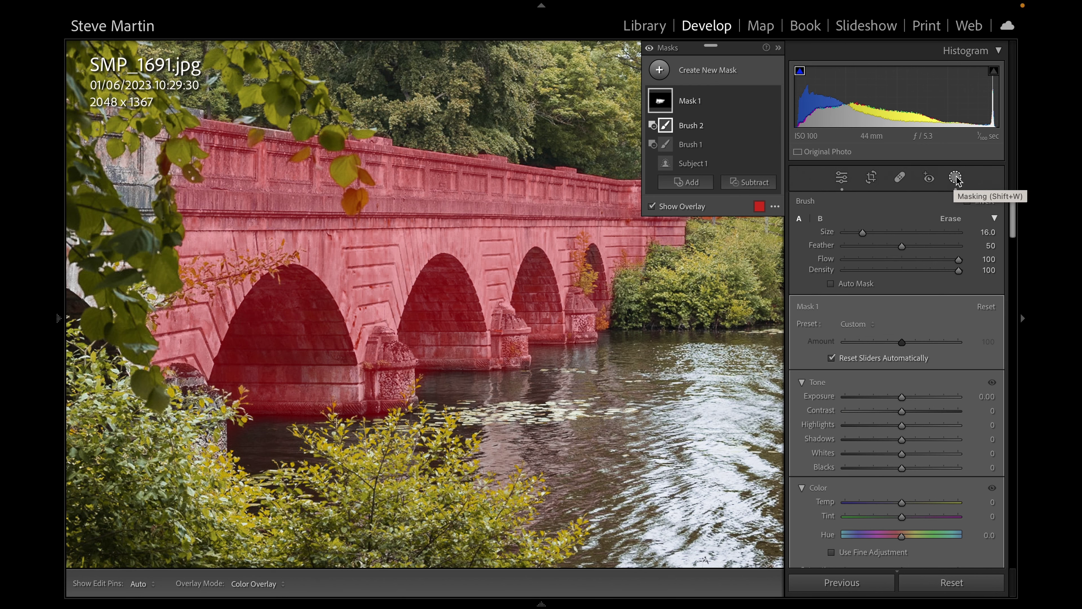
Try lower and higher Exposure values on the bridge mask across the whole photo, and reset the slider to zero
key("super+minus")
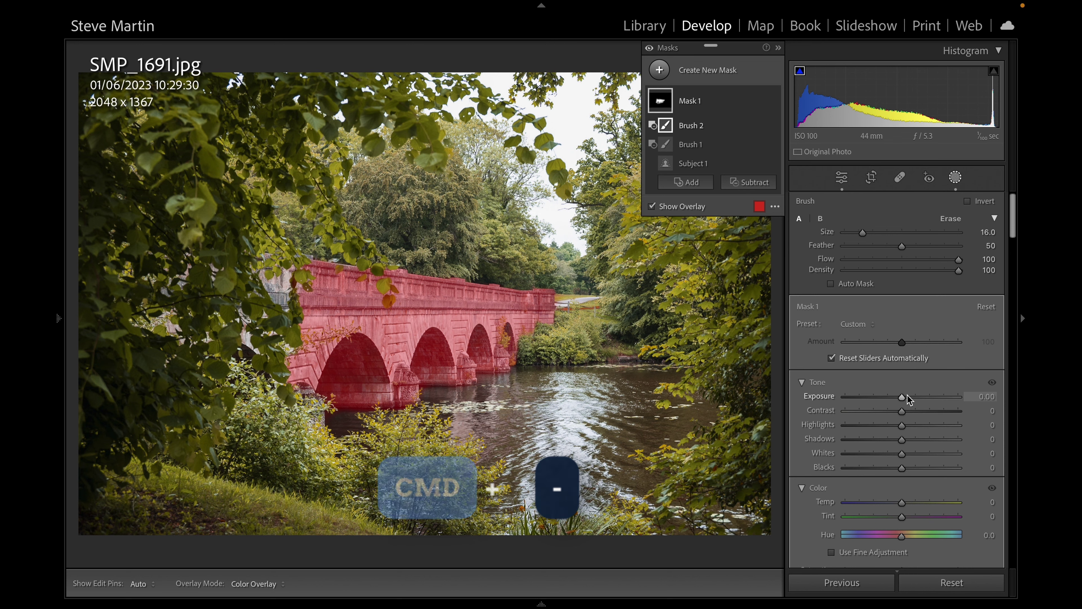
mouse_move(902, 397)
left_mouse_down()
mouse_move(850, 398)
mouse_move(961, 396)
mouse_move(882, 396)
left_mouse_up()
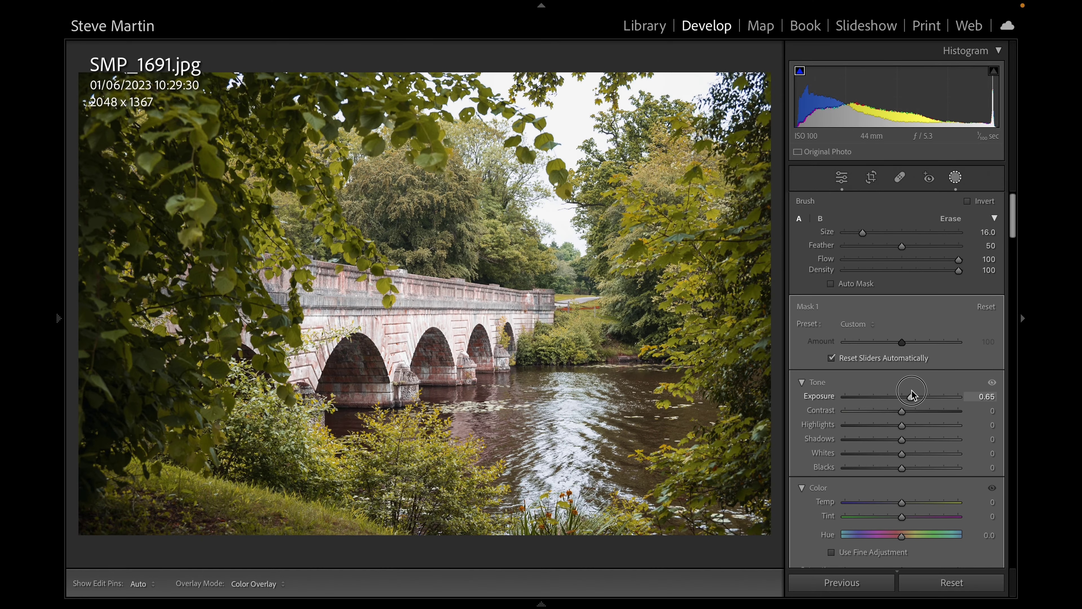
left_click_drag(911, 394, 911, 395)
double_click(825, 396)
key("o")
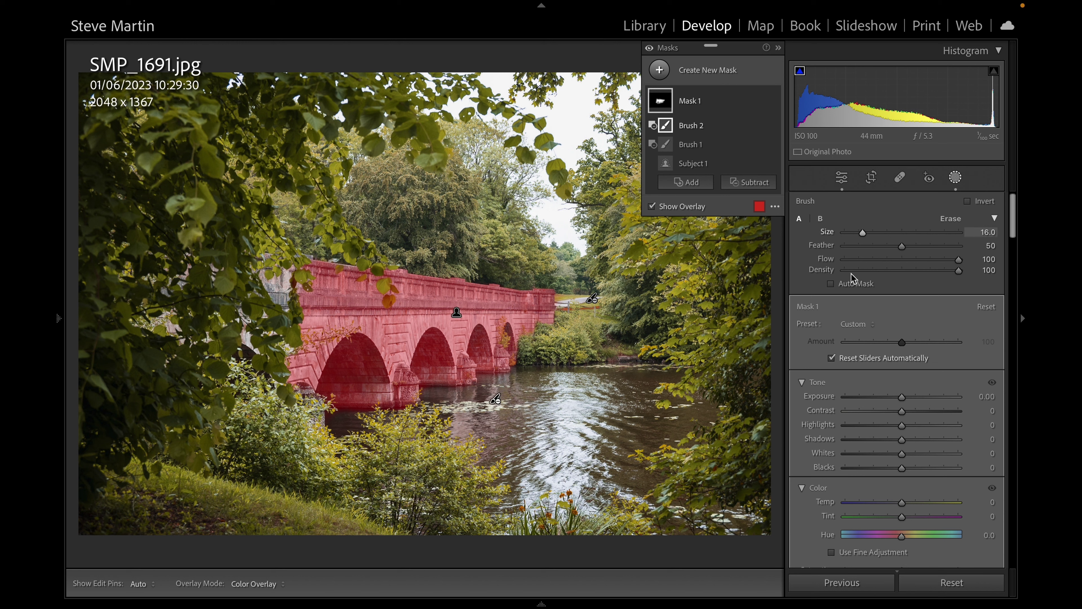
Switch the mask overlay off and back on to compare the bridge with and without it
scroll(846, 305, "down", 5)
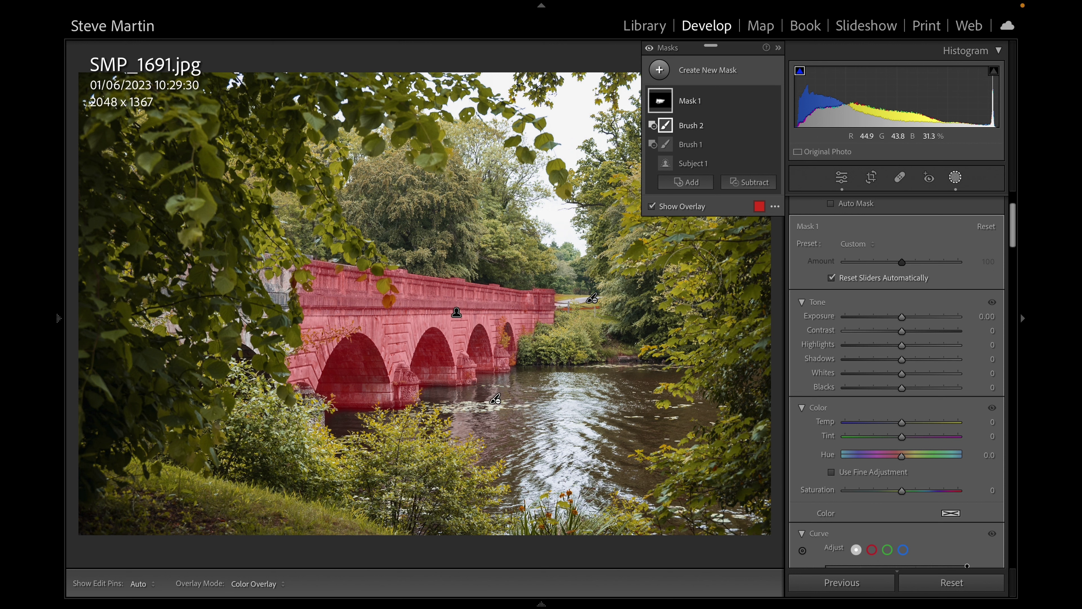
left_click(652, 207)
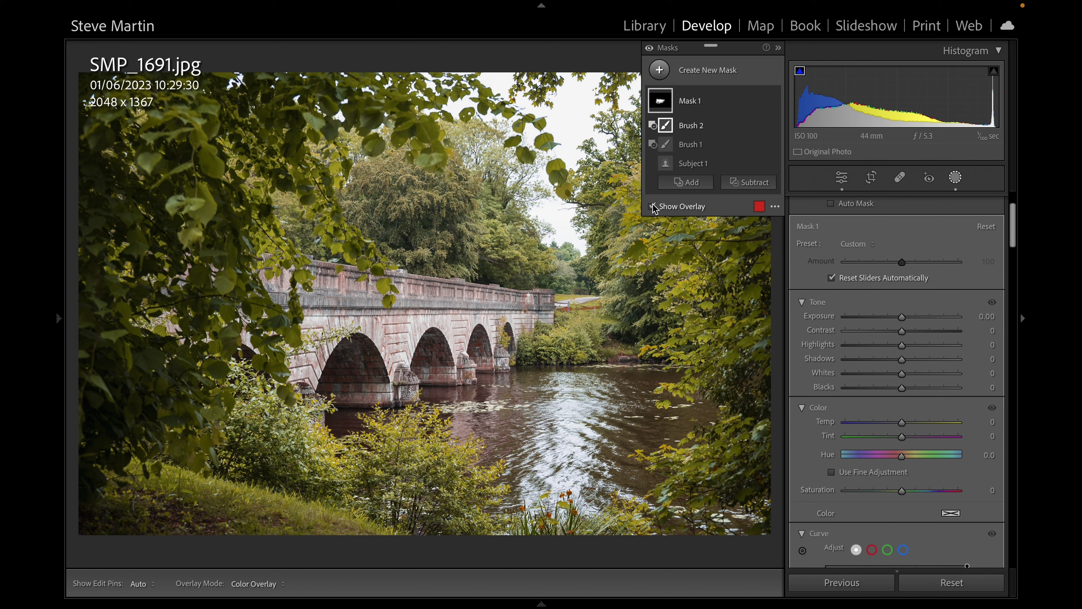
left_click(652, 207)
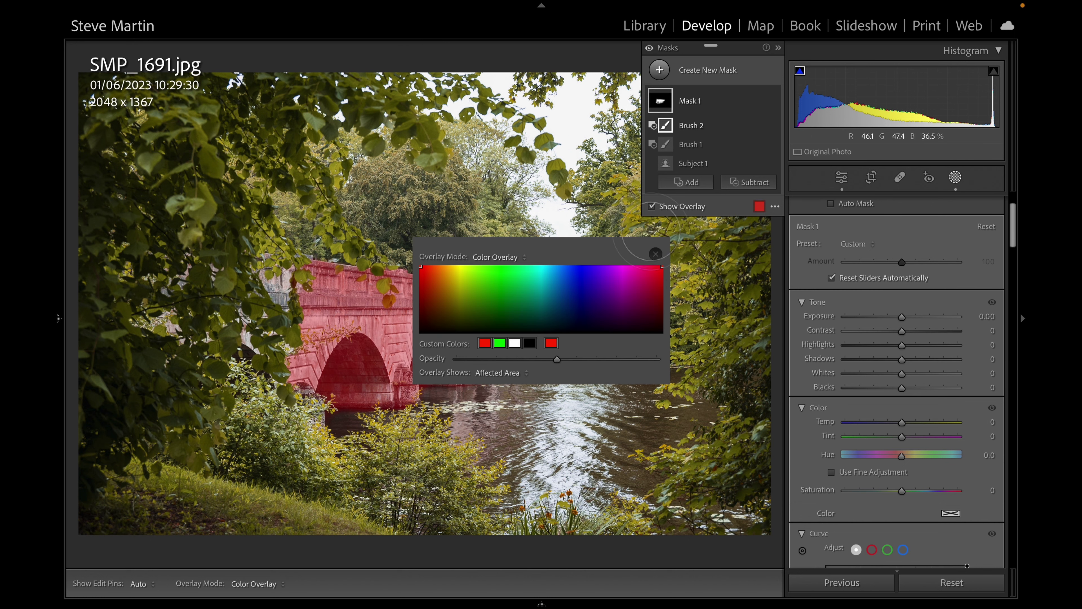
Dismiss the overlay color settings and adjust the bridge mask's color, with Temp at -7 and Tint at -26
left_click(655, 254)
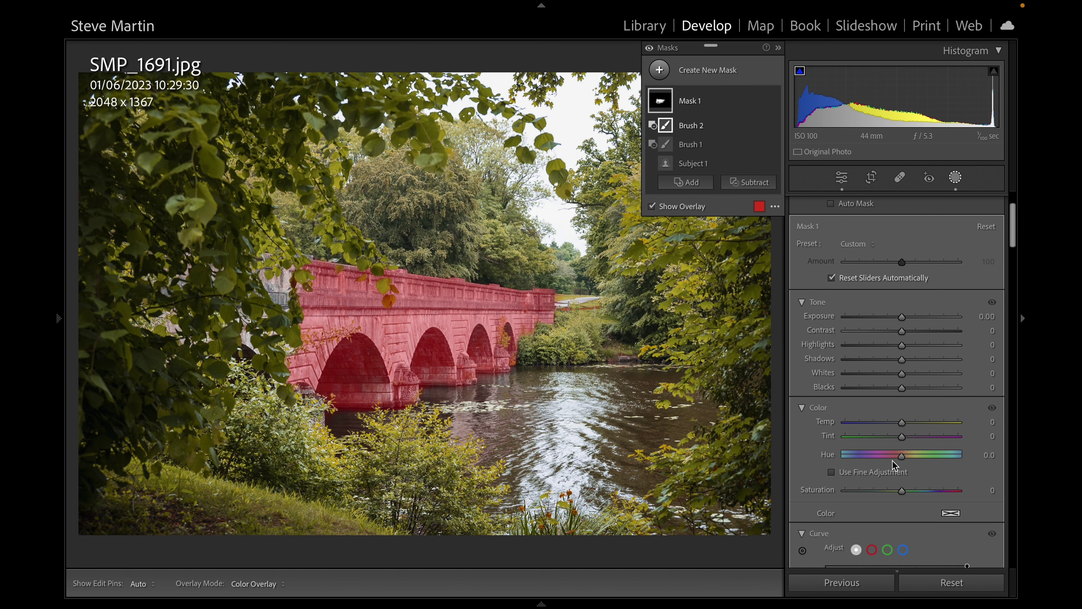
left_click(902, 424)
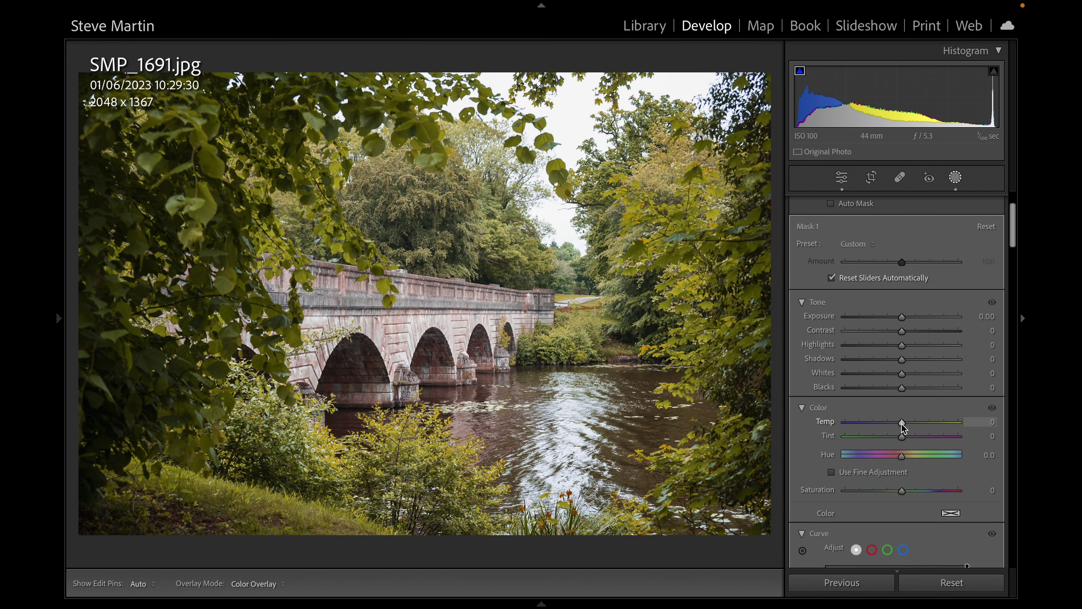
left_click_drag(900, 425, 978, 430)
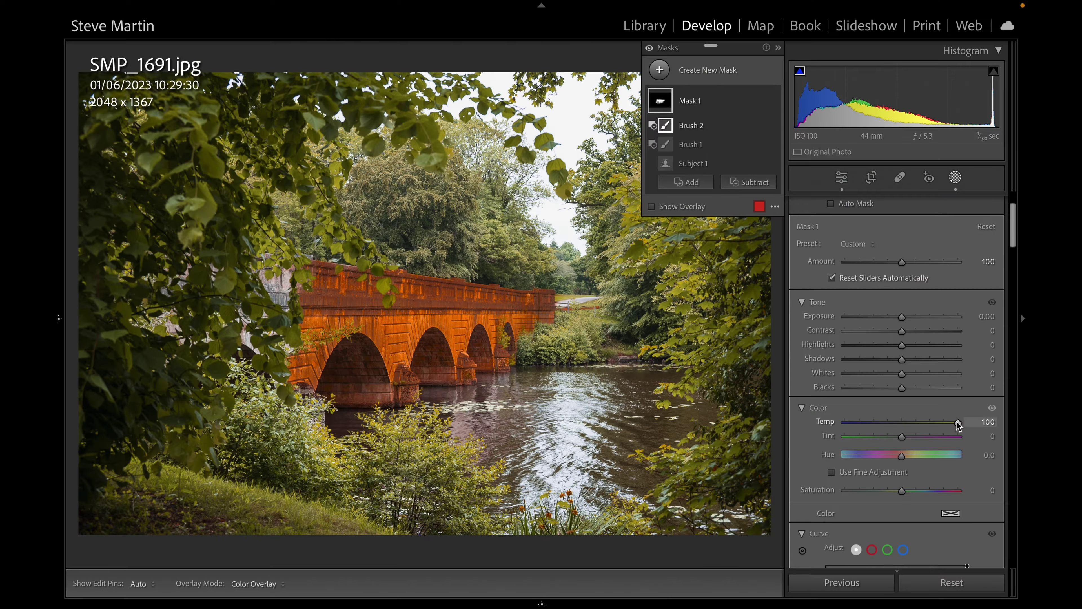
left_click(958, 425)
left_click_drag(952, 424, 890, 430)
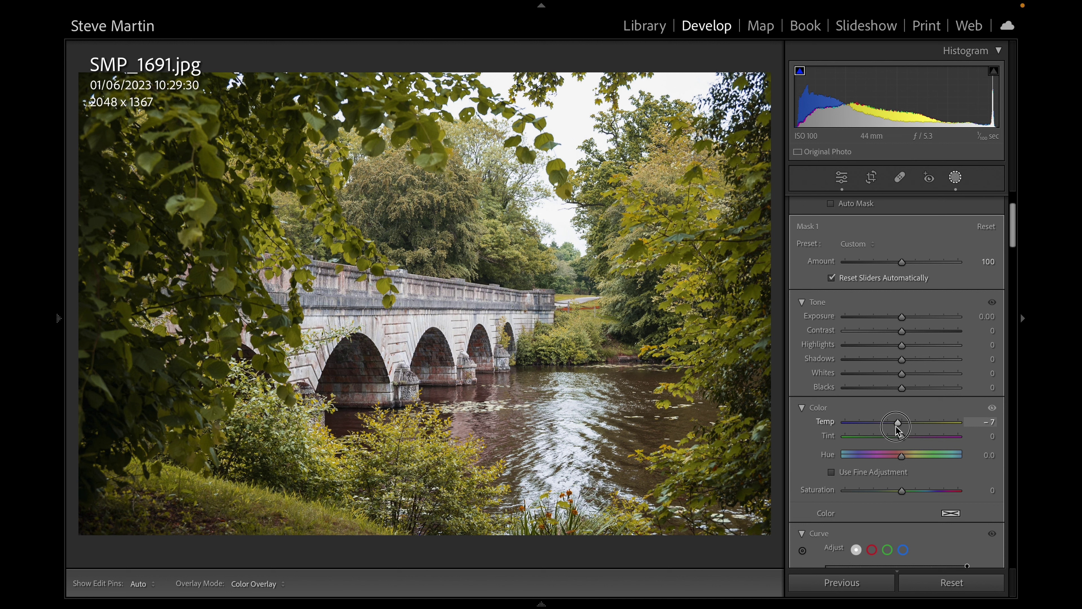
left_click_drag(896, 428, 896, 426)
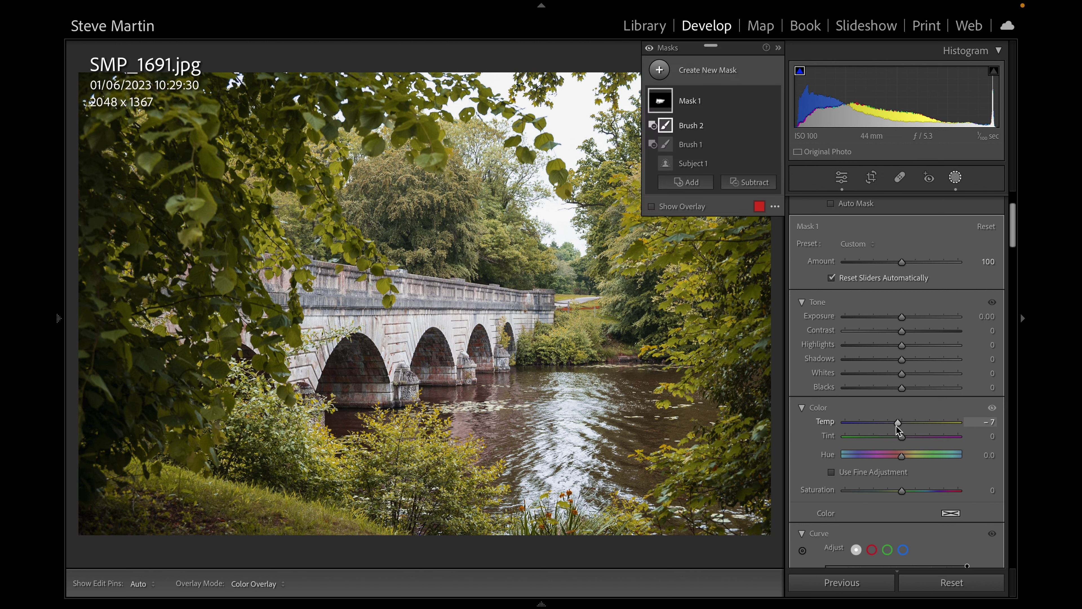
mouse_move(904, 435)
left_mouse_down()
mouse_move(877, 439)
mouse_move(941, 449)
mouse_move(890, 447)
left_mouse_up()
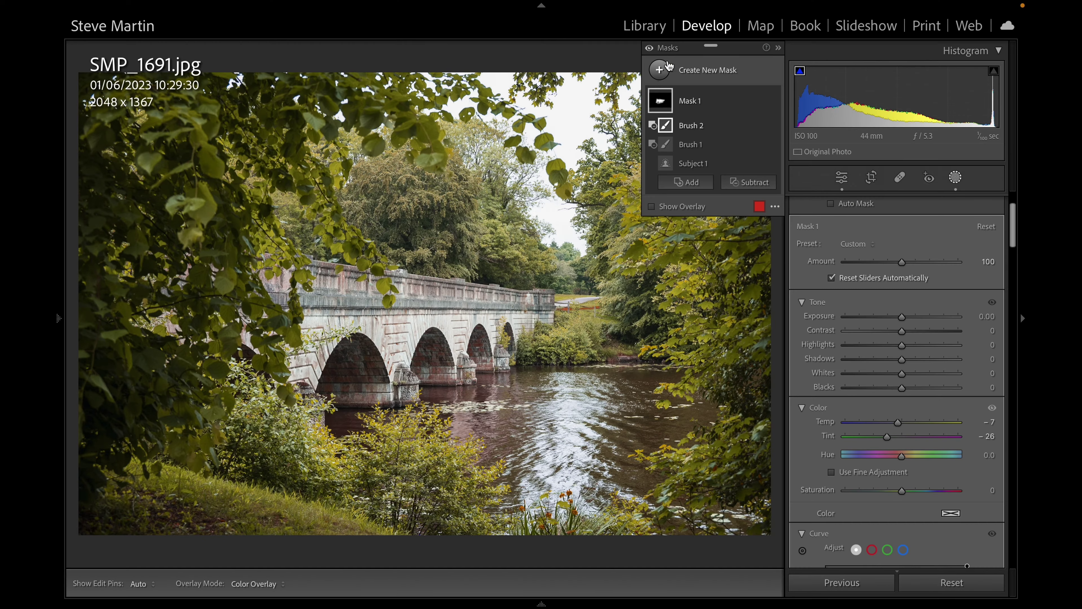
Create a new mask with Select Sky and cool the sky by setting its Temp to -28
left_click(661, 68)
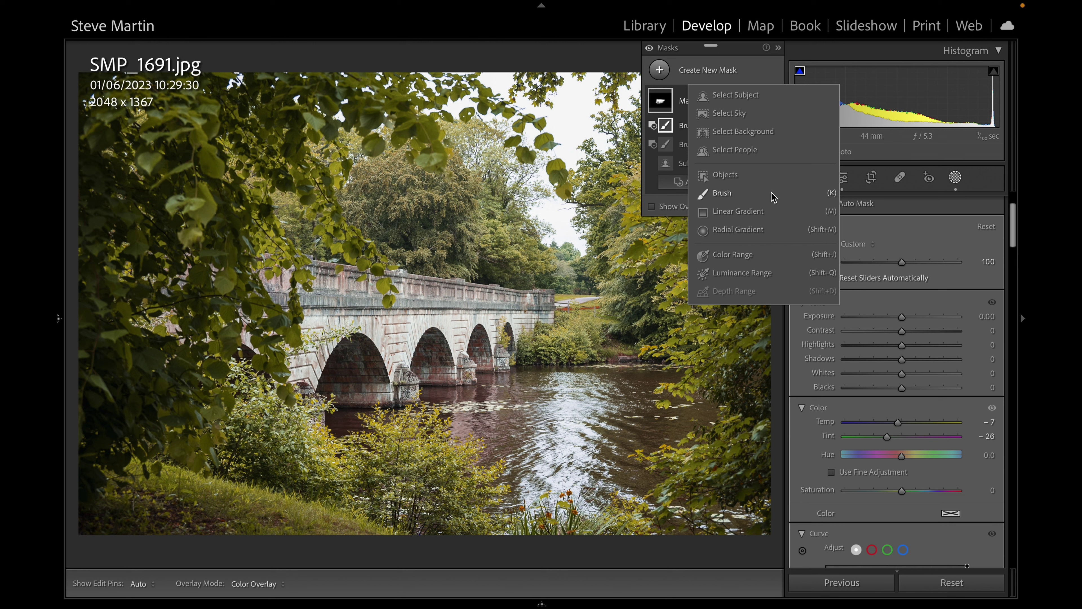
left_click(768, 118)
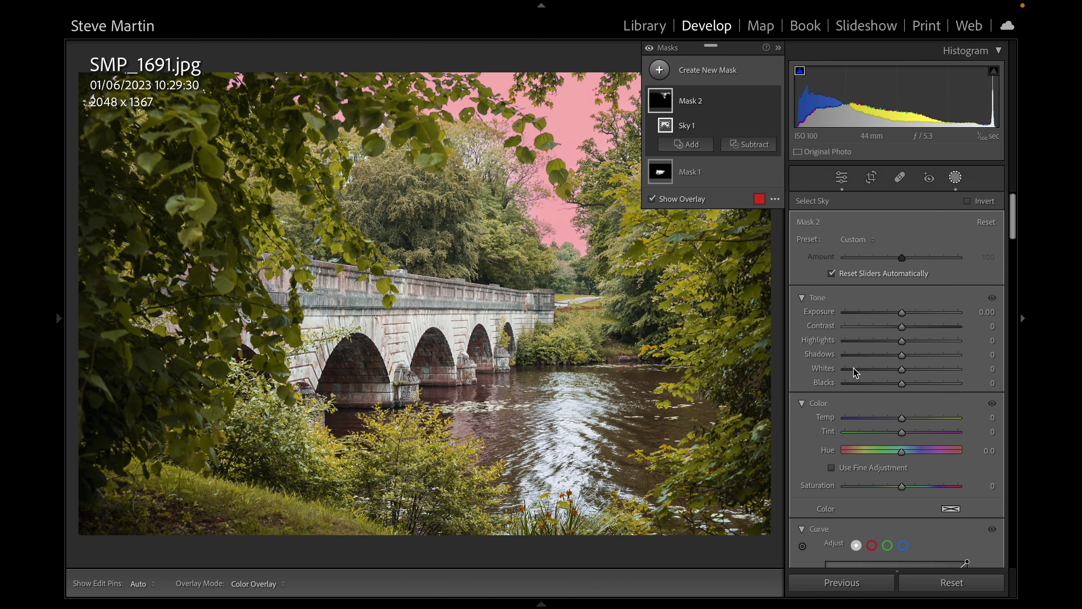
left_click(903, 420)
left_click_drag(903, 421, 973, 419)
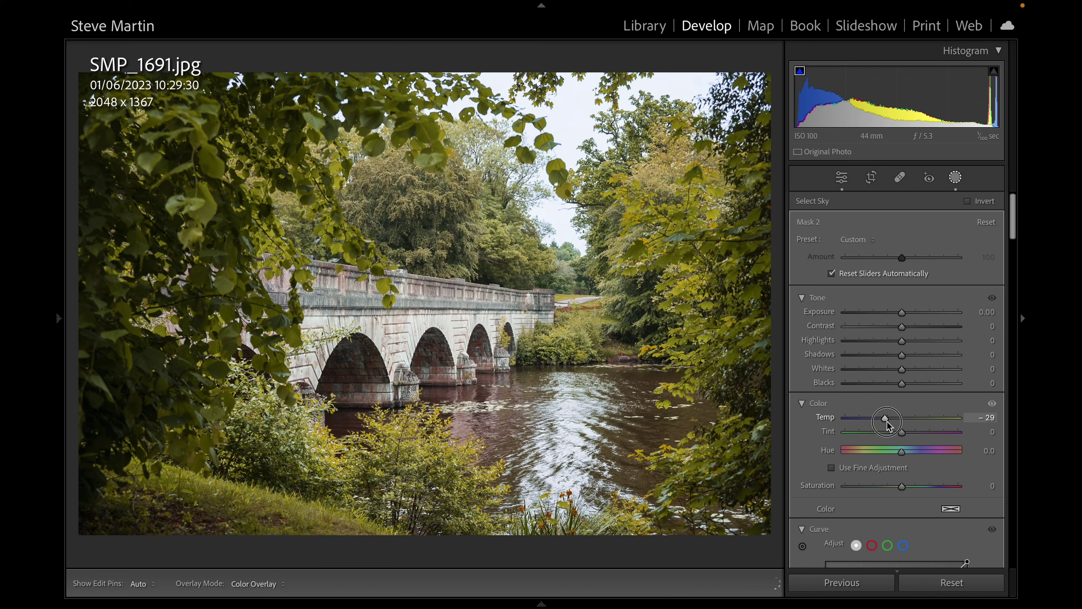
left_click_drag(884, 422, 889, 424)
Darken the bright tones of the sky mask by setting Highlights to -15 and Whites to -19
scroll(889, 424, "down", 3)
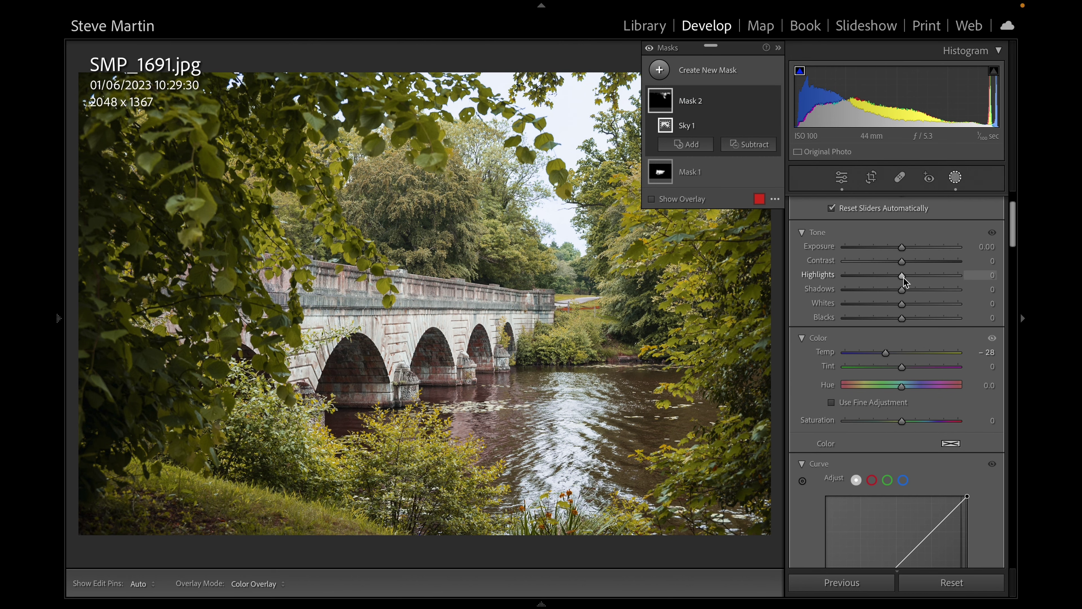
left_click_drag(903, 279, 894, 279)
scroll(896, 284, "down", 1)
scroll(894, 278, "up", 2)
left_click_drag(903, 317, 891, 317)
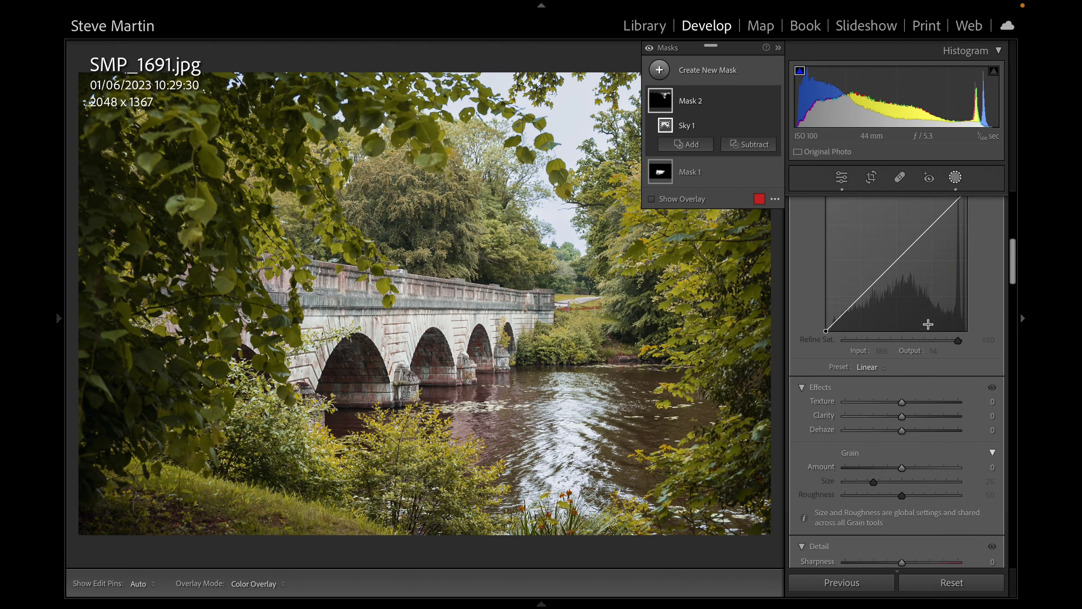
Try a higher Texture value on the sky mask, and reset the slider to zero
scroll(925, 325, "down", 5)
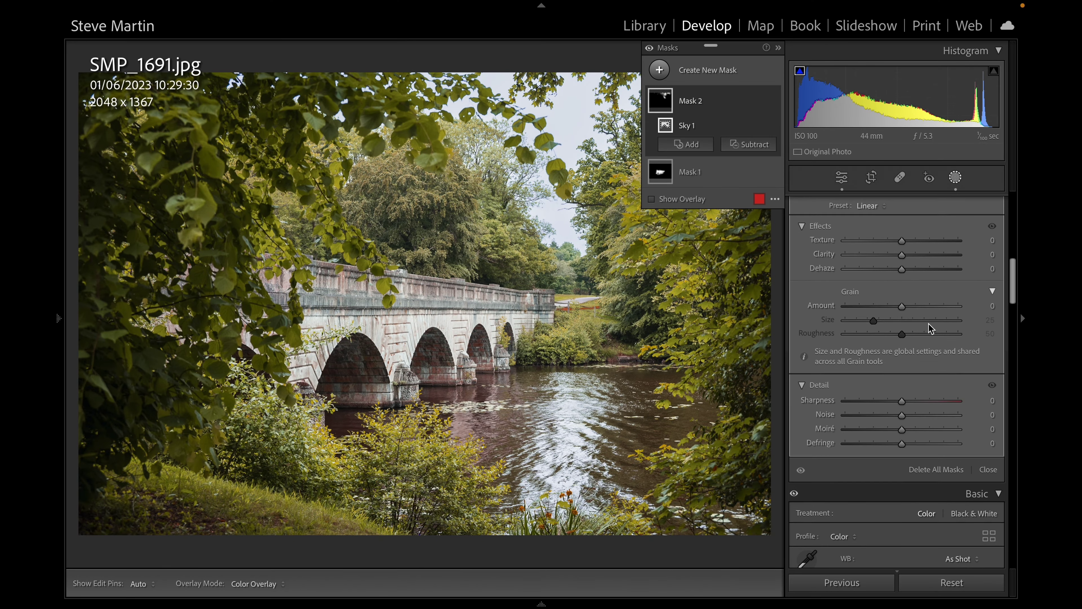
left_click_drag(903, 241, 950, 243)
double_click(822, 241)
scroll(823, 242, "up", 5)
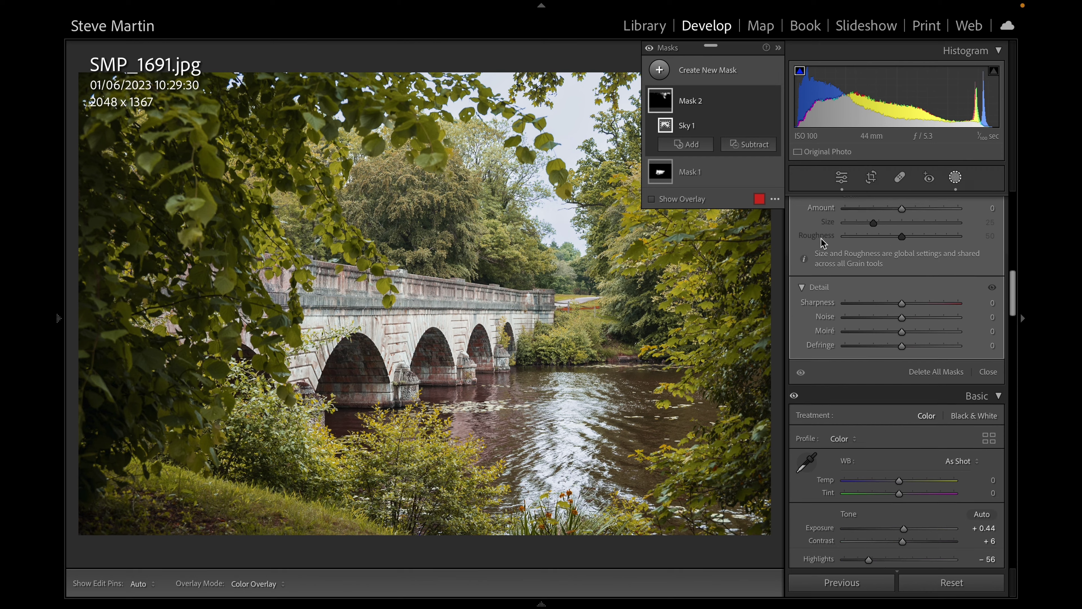
scroll(823, 242, "up", 15)
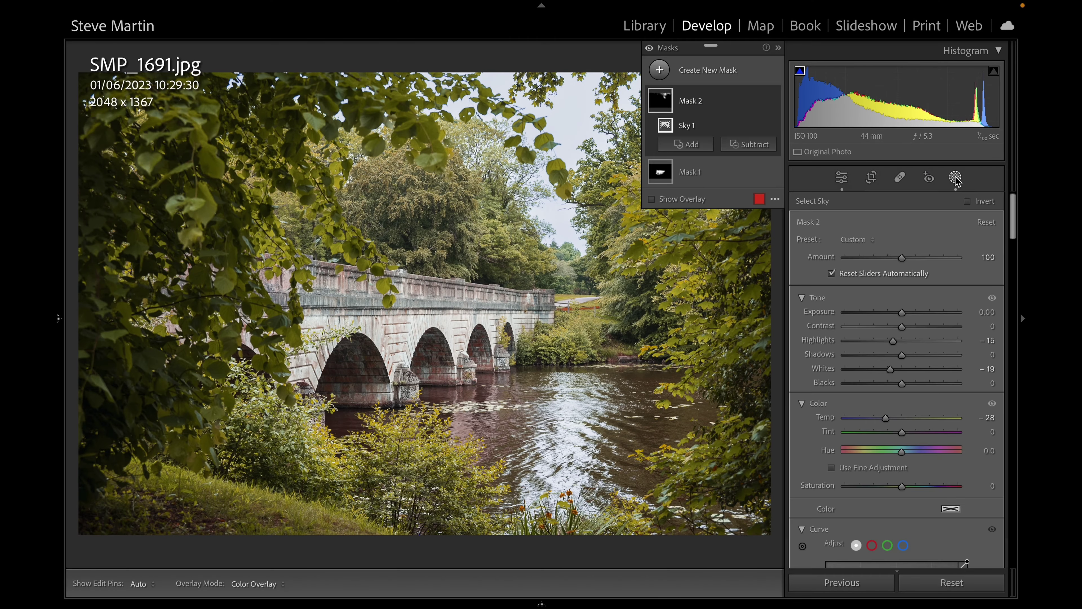
Leave masking, try a global Temp of -60 on the whole photo, and undo that change
left_click(956, 178)
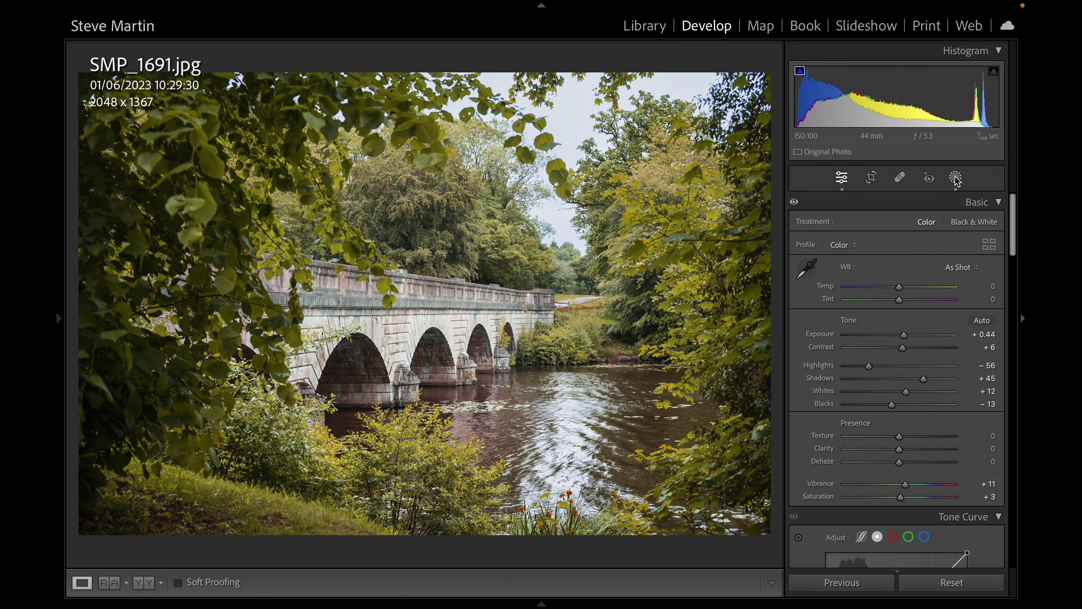
left_click_drag(901, 287, 870, 280)
key("super+z")
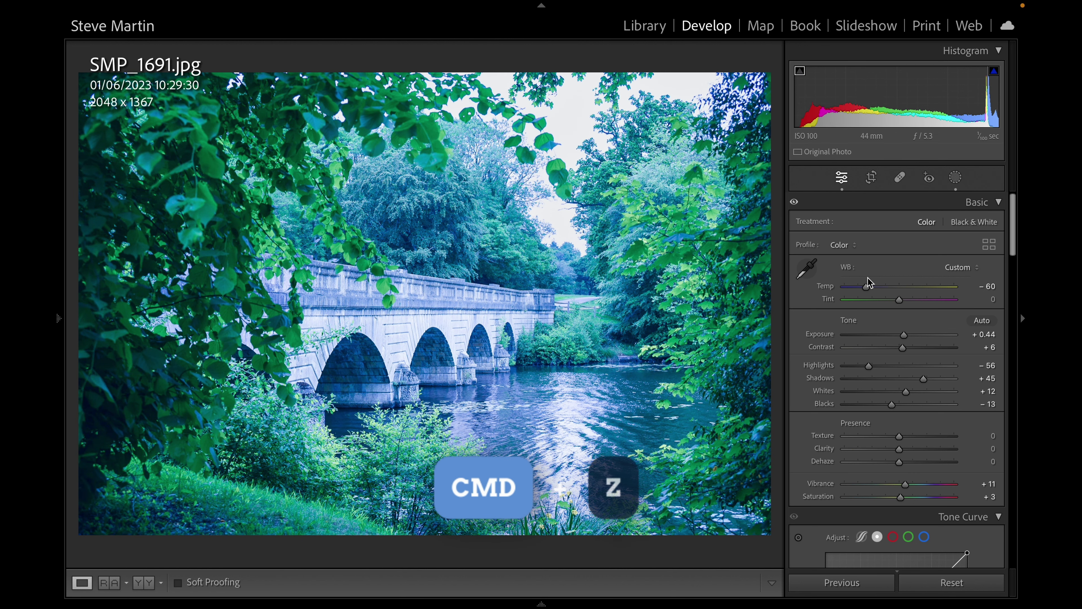